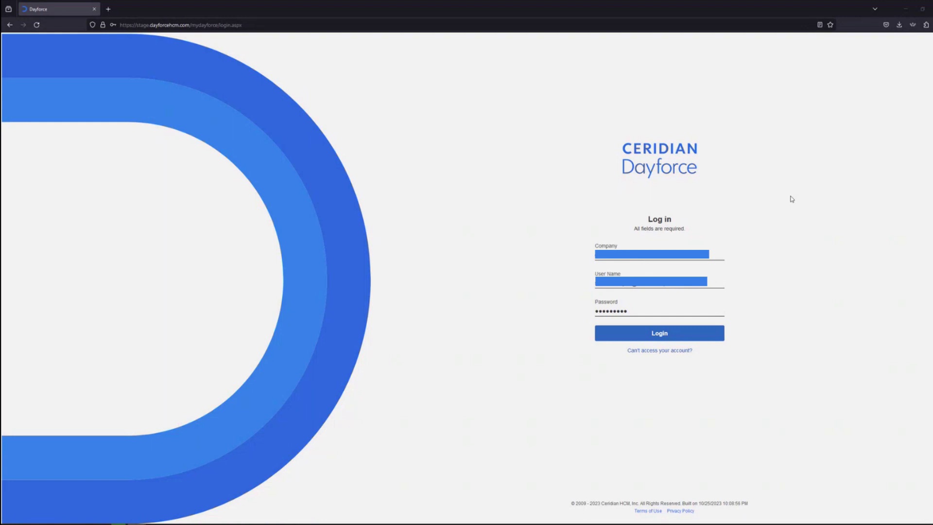
Step: Submit the login form to sign in to Dayforce and reach the Hub page
key("Return")
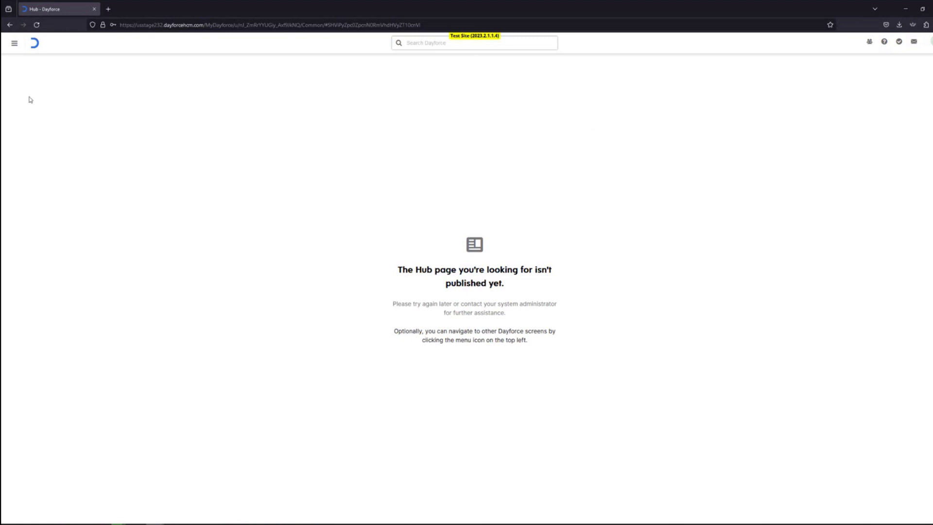
Step: Go from the navigation menu through System Admin to the Users setup page
left_click(15, 45)
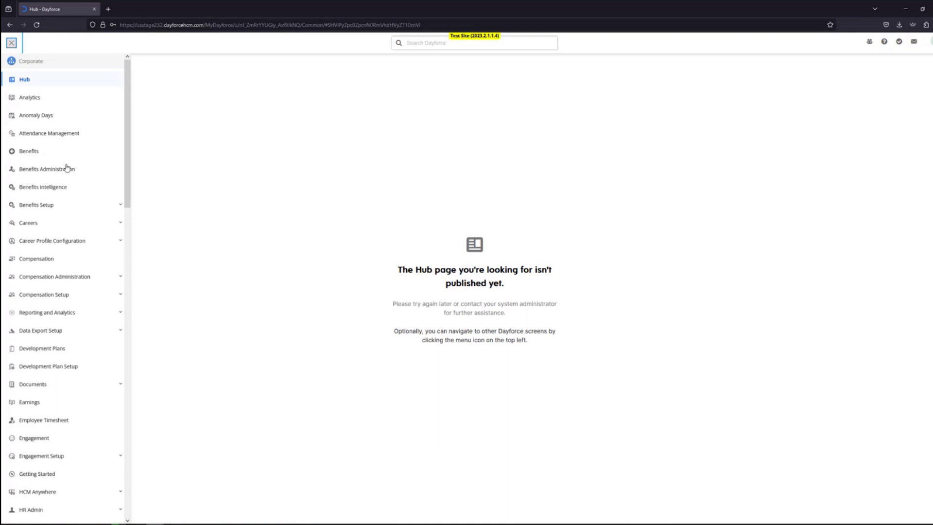
scroll(67, 168, "down", 6)
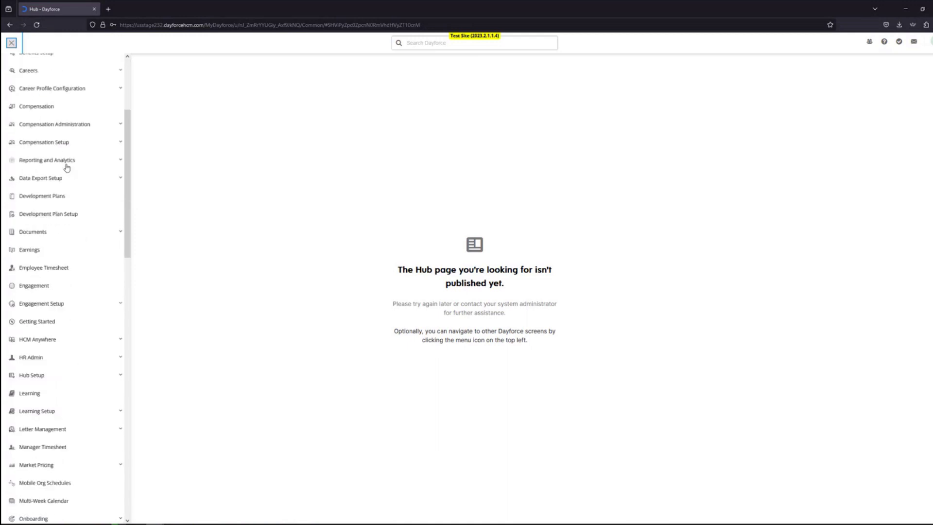
scroll(67, 168, "down", 1)
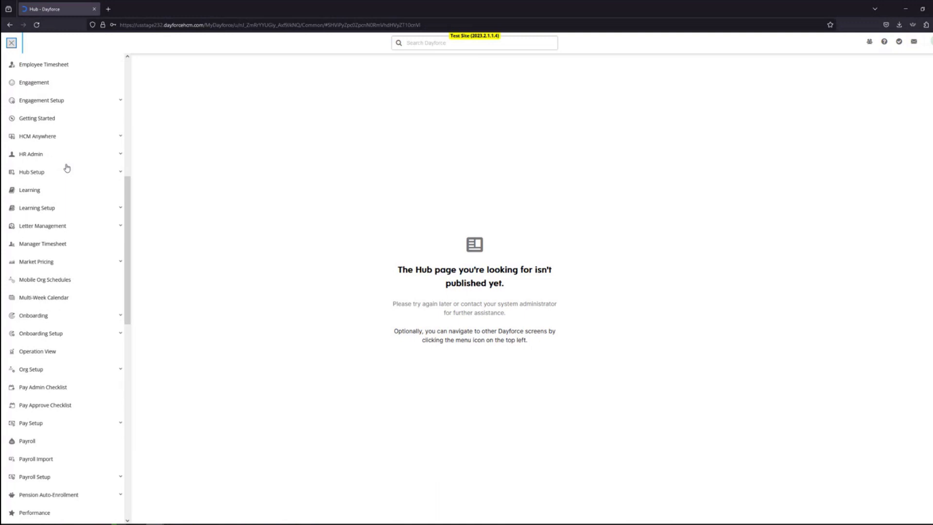
scroll(67, 168, "down", 5)
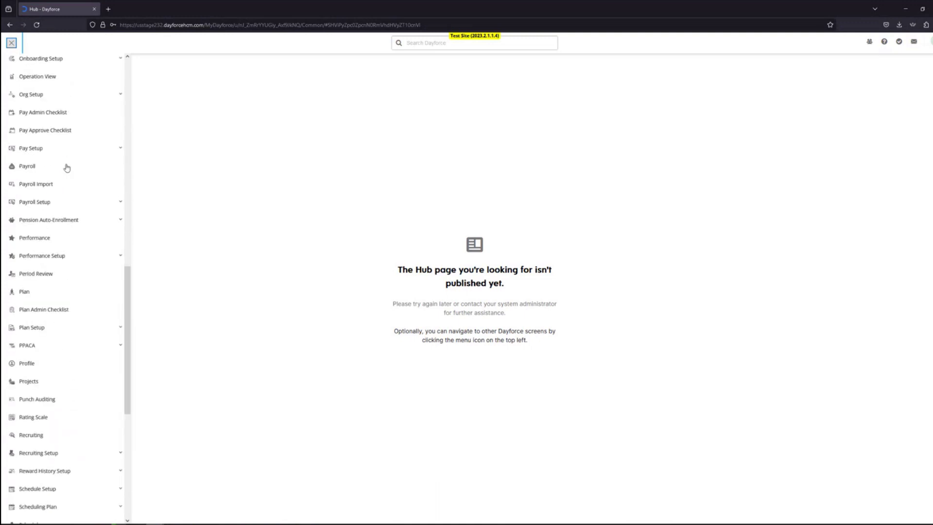
scroll(67, 168, "down", 3)
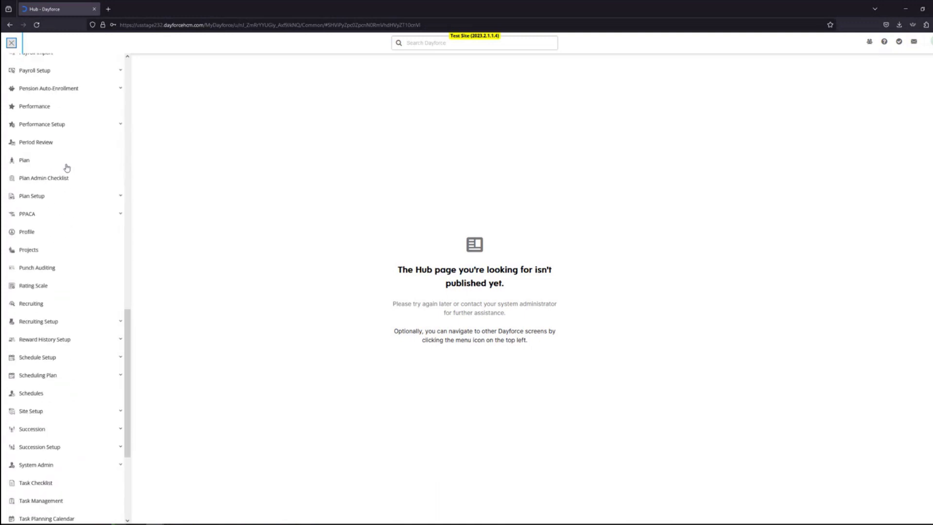
scroll(67, 168, "down", 1)
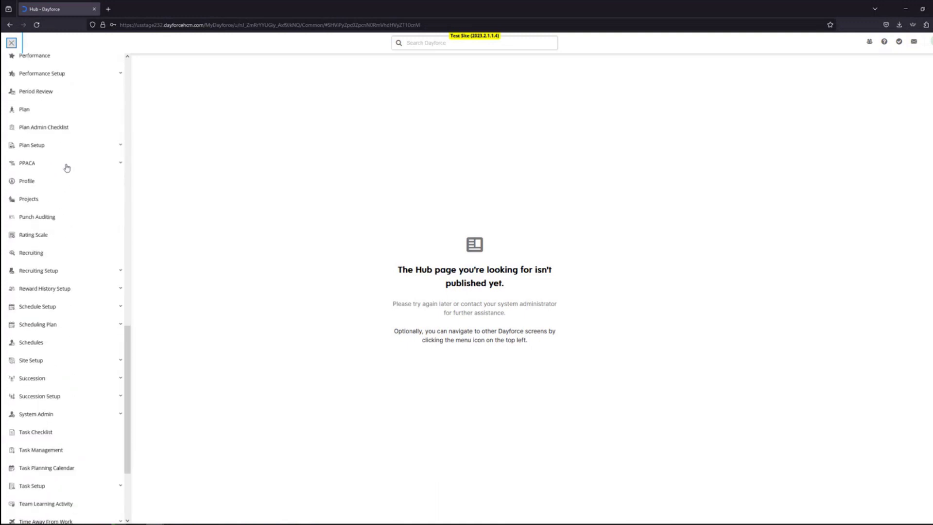
left_click(50, 418)
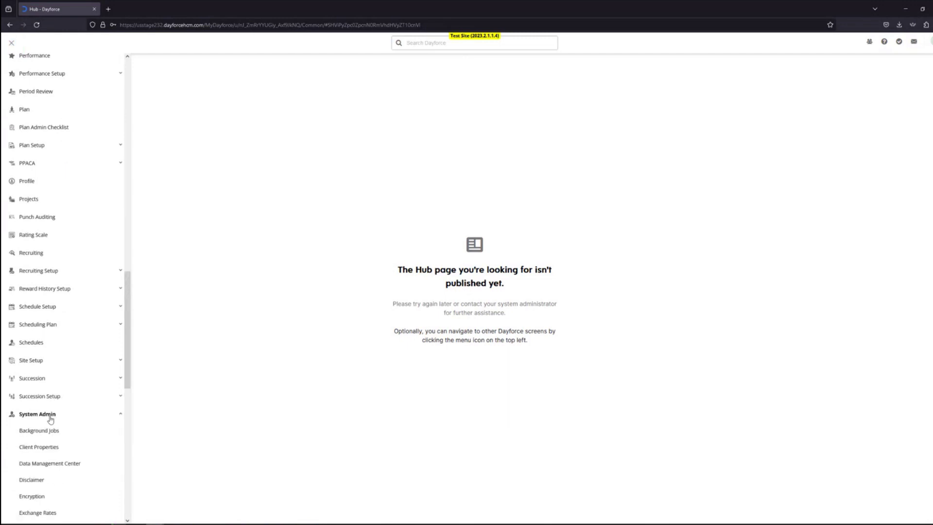
scroll(42, 413, "down", 2)
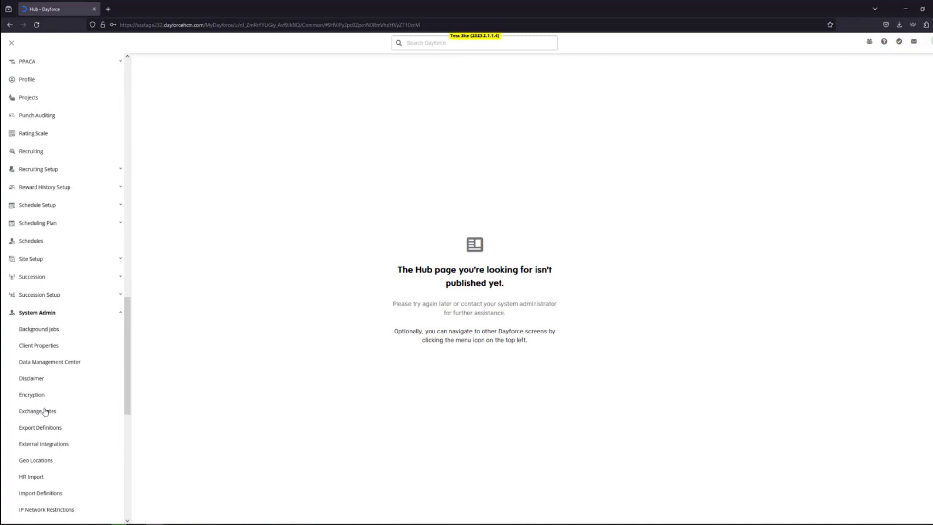
scroll(45, 412, "down", 2)
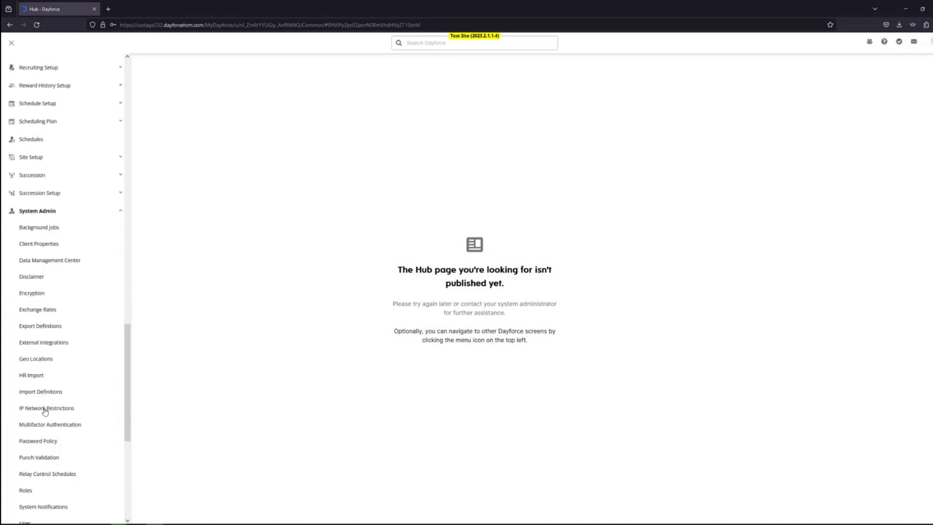
scroll(45, 412, "down", 2)
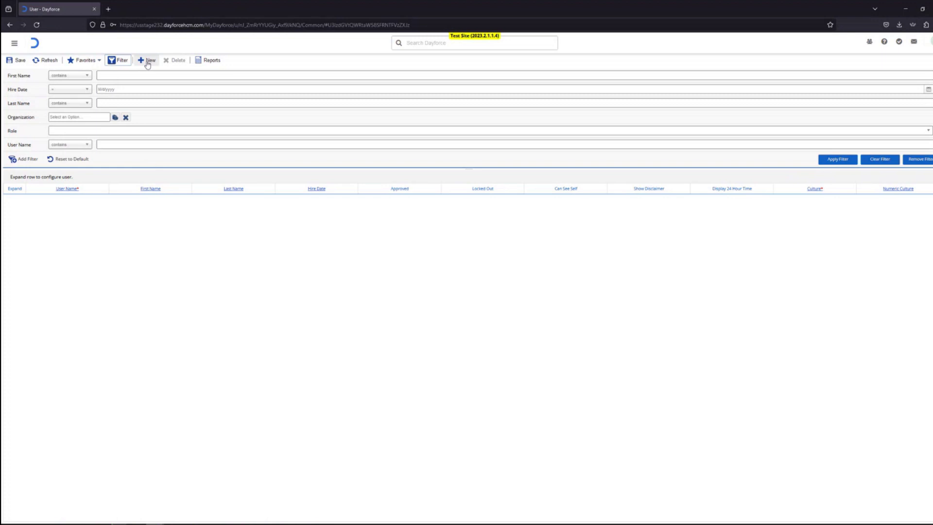
Step: Create a new user with the pasted e-mail address as User Name and culture English (US)
left_click(147, 62)
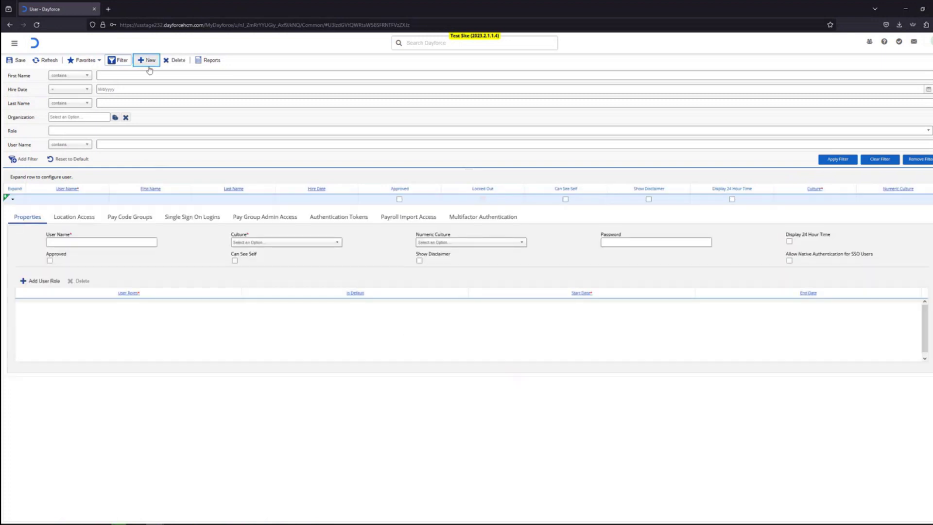
left_click(132, 243)
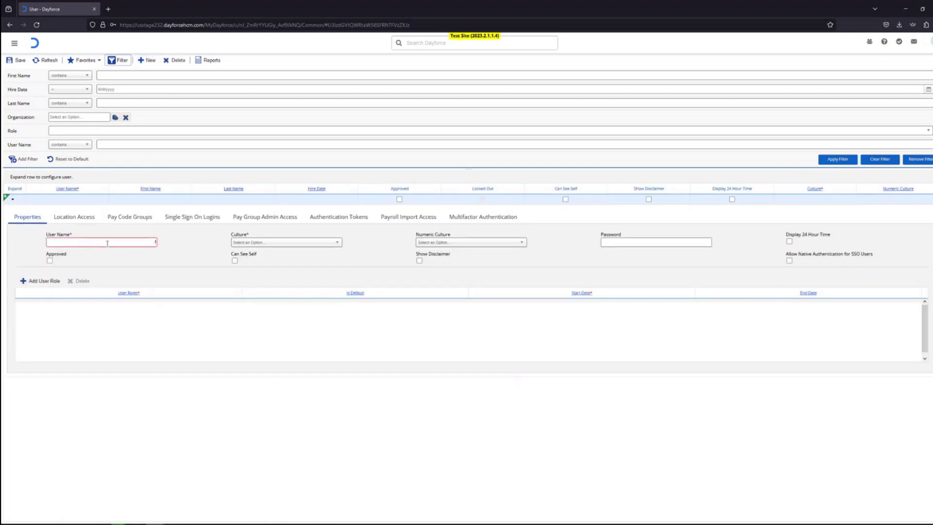
key("ctrl+v")
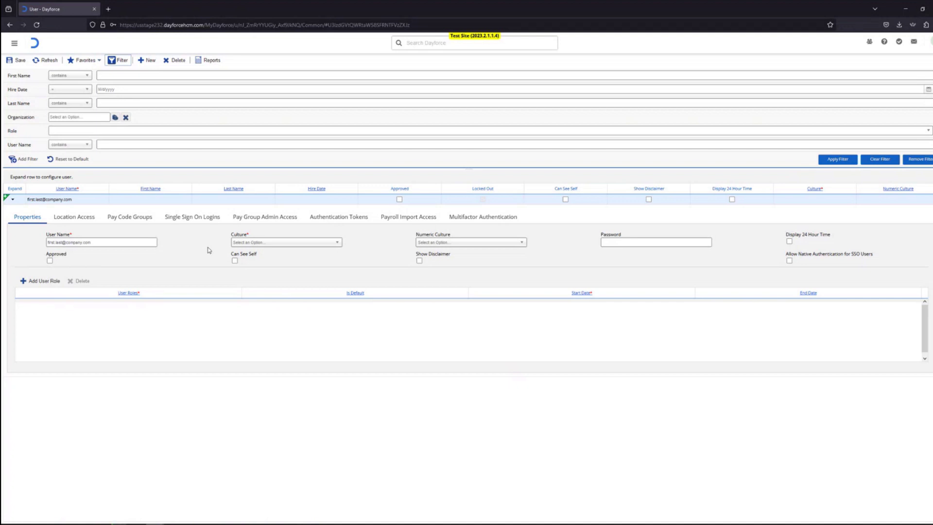
left_click(270, 247)
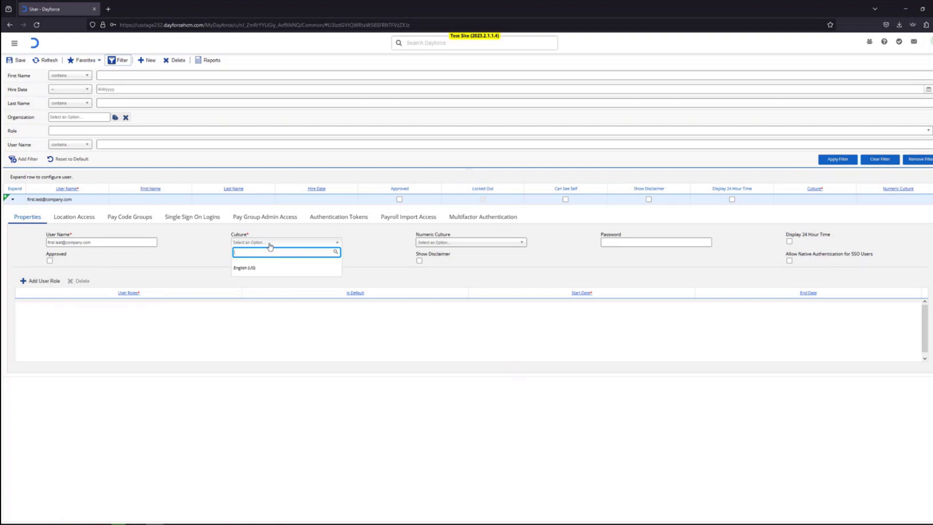
left_click(260, 270)
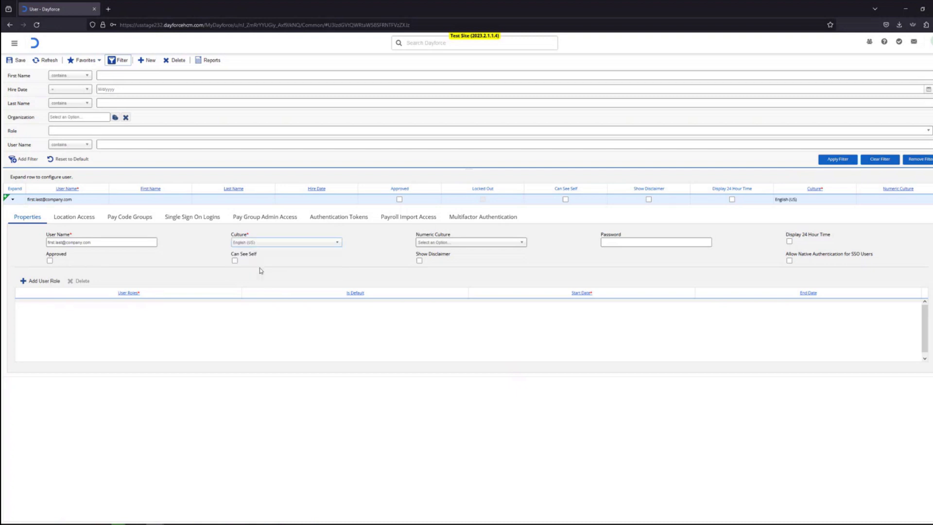
Step: Enter the new user's account password in the Password field
left_click(606, 242)
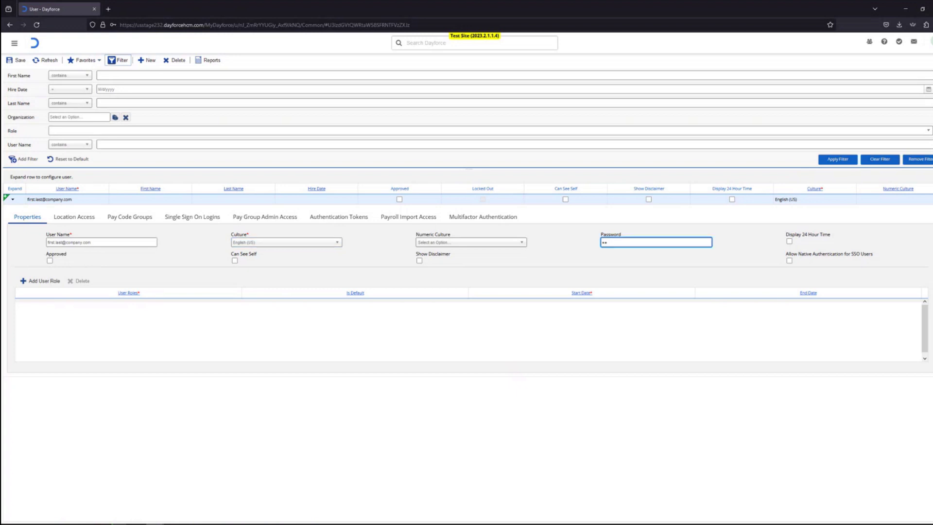
type("•••••")
left_click(559, 245)
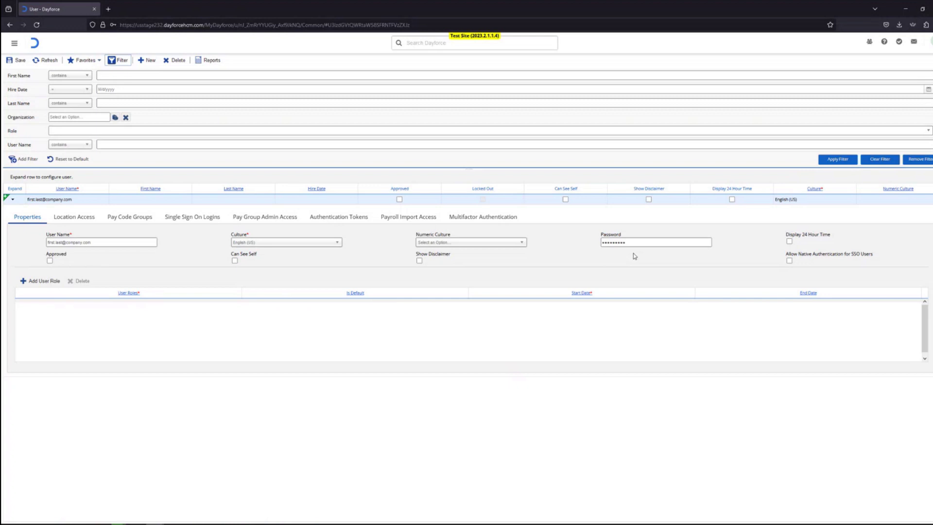
Step: Mark the user Approved and add a Ceridian Administrator user role row
left_click(50, 261)
left_click(37, 283)
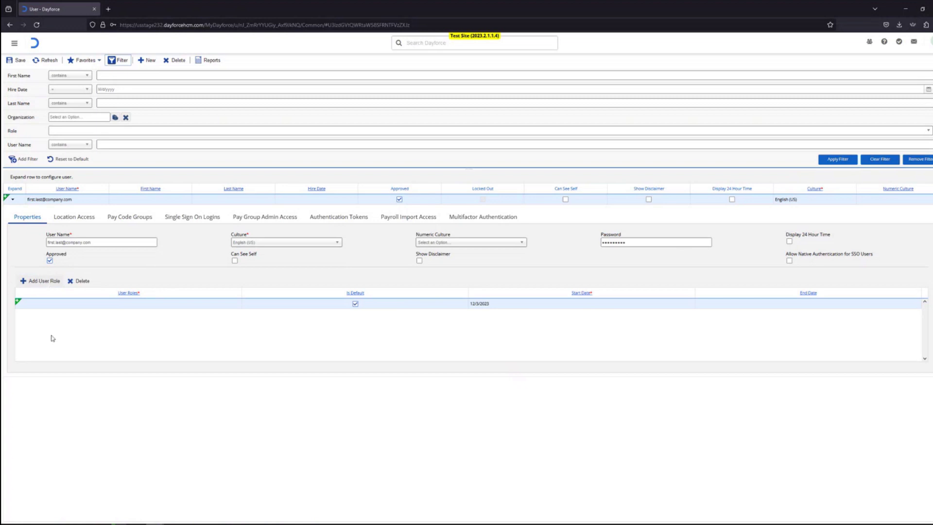
left_click(137, 305)
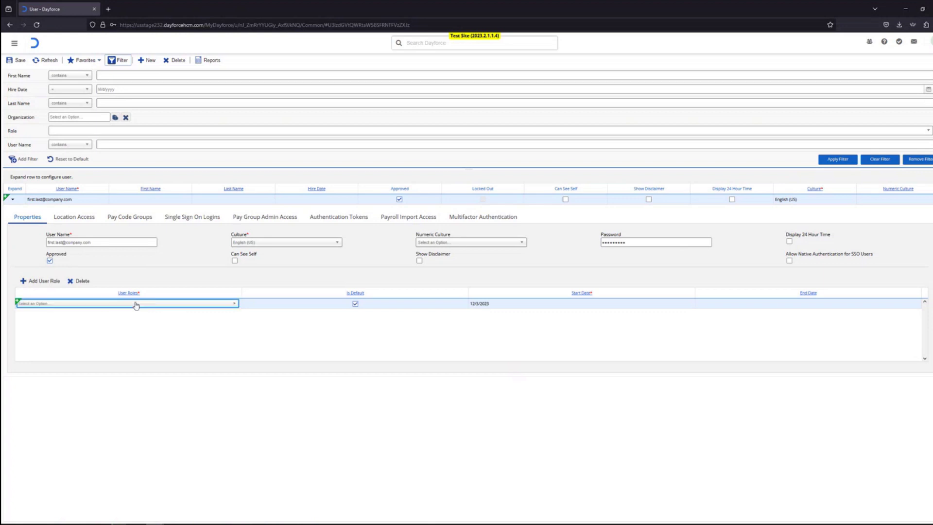
left_click(136, 305)
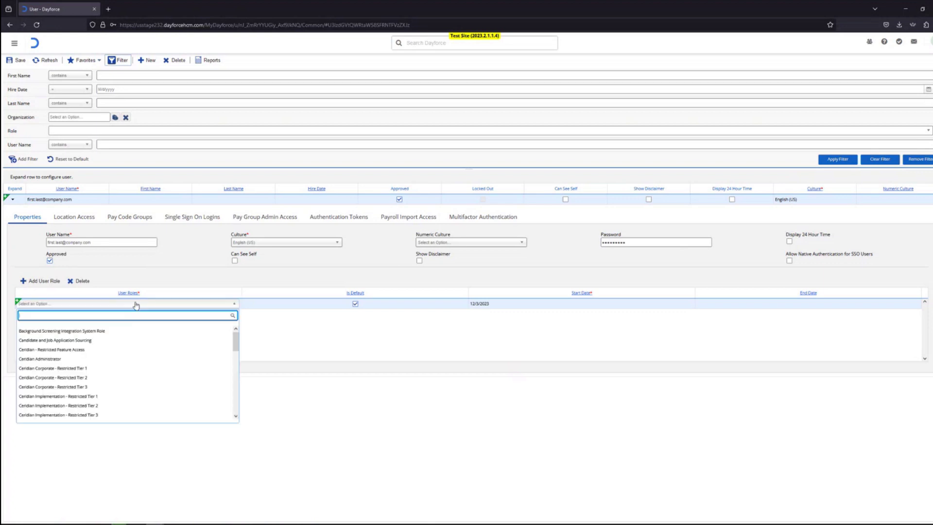
left_click(127, 360)
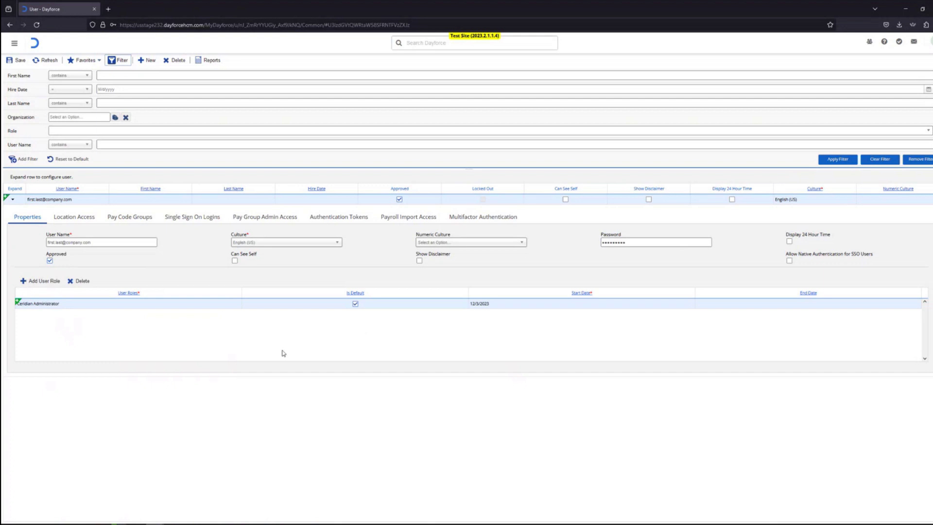
Step: Add Corporate as a location access row and make it the user's primary location
left_click(87, 220)
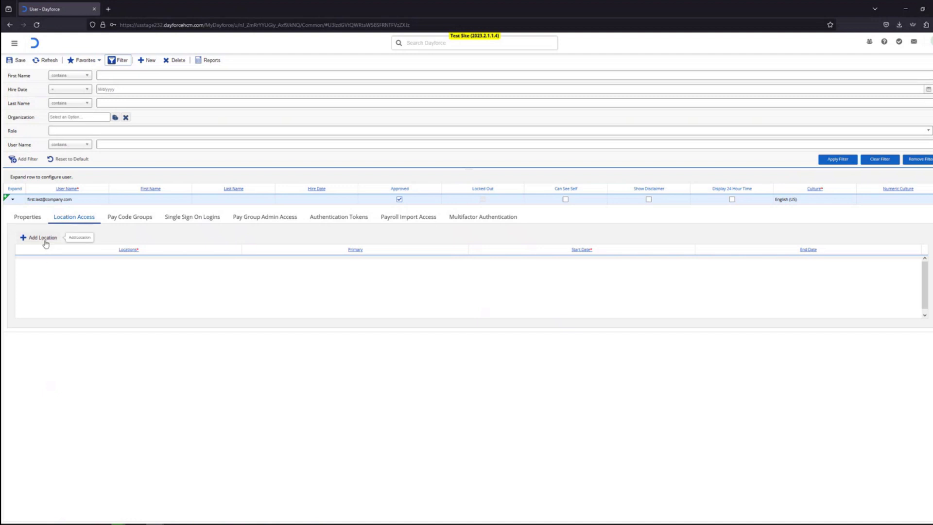
left_click(42, 237)
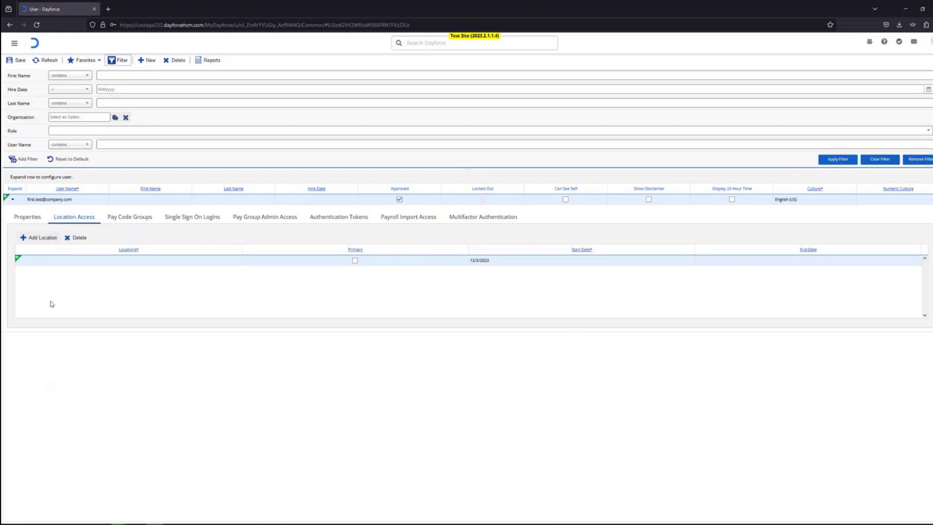
left_click(130, 267)
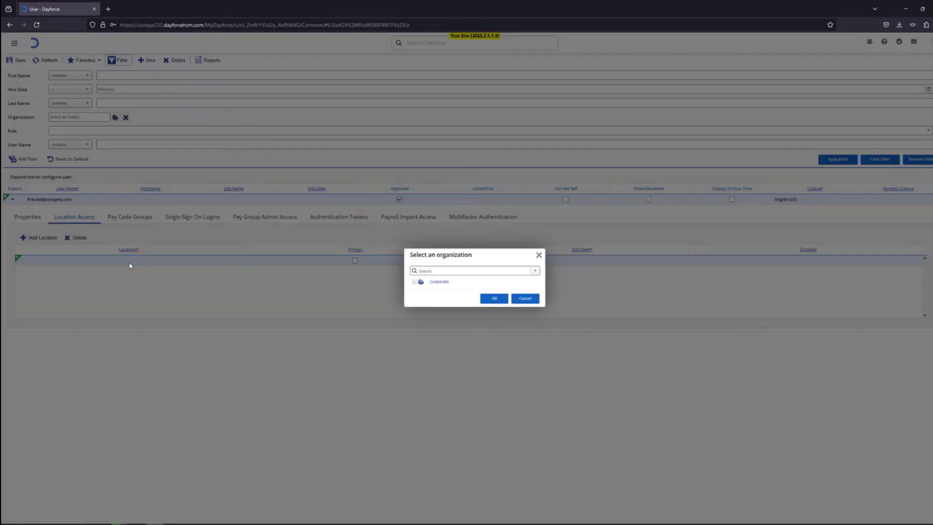
left_click(438, 283)
left_click(492, 298)
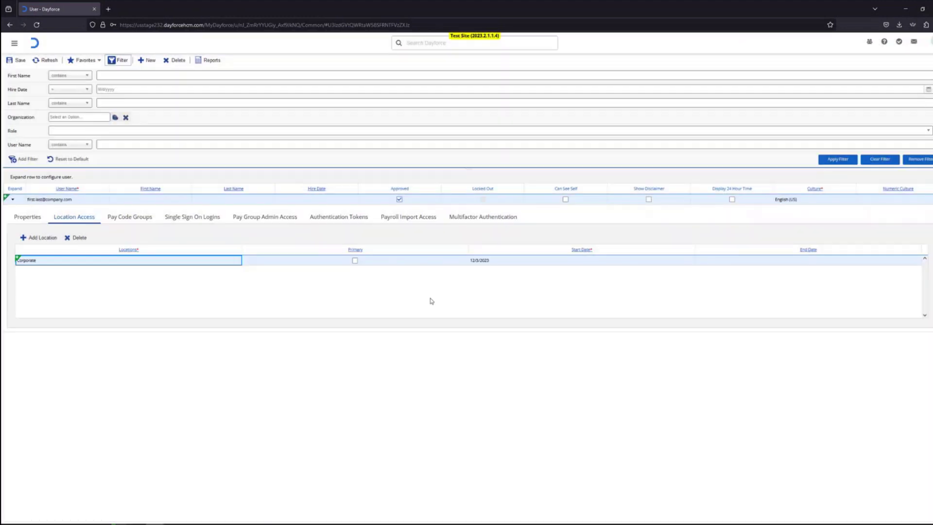
left_click(355, 261)
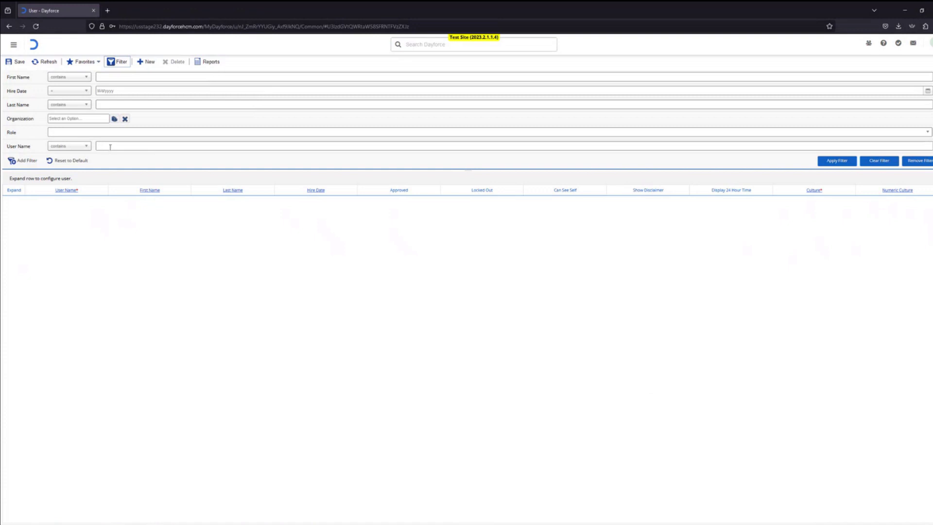
Step: Filter the user list by the new user's name and expand their row to show details
left_click(110, 146)
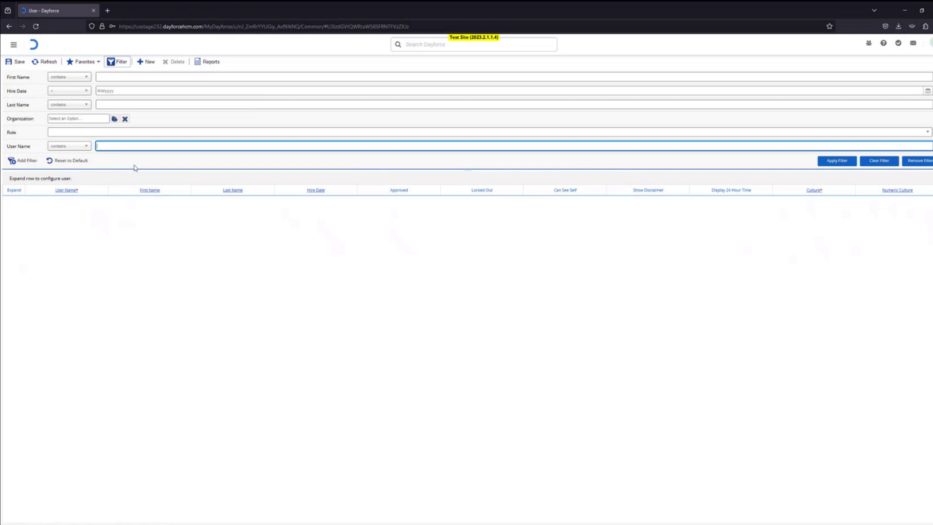
type("first. last")
key("Return")
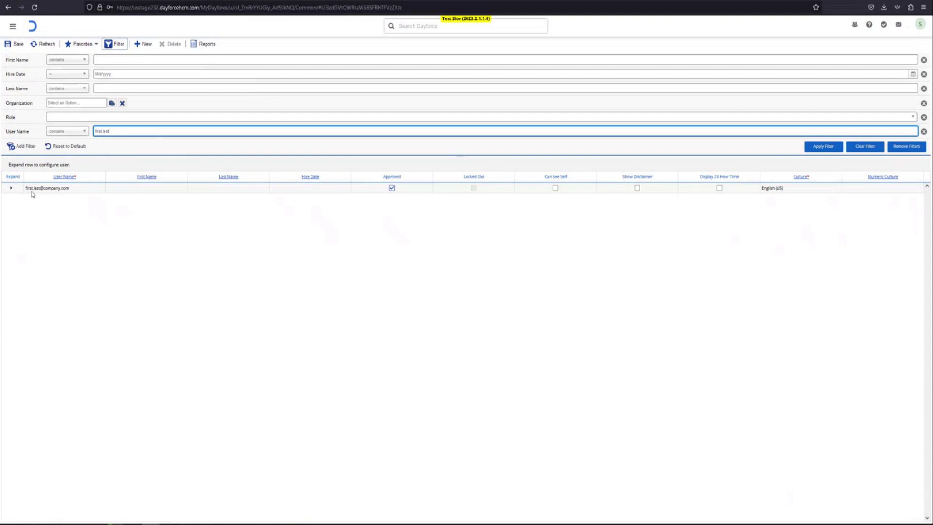
left_click(10, 192)
left_click(11, 189)
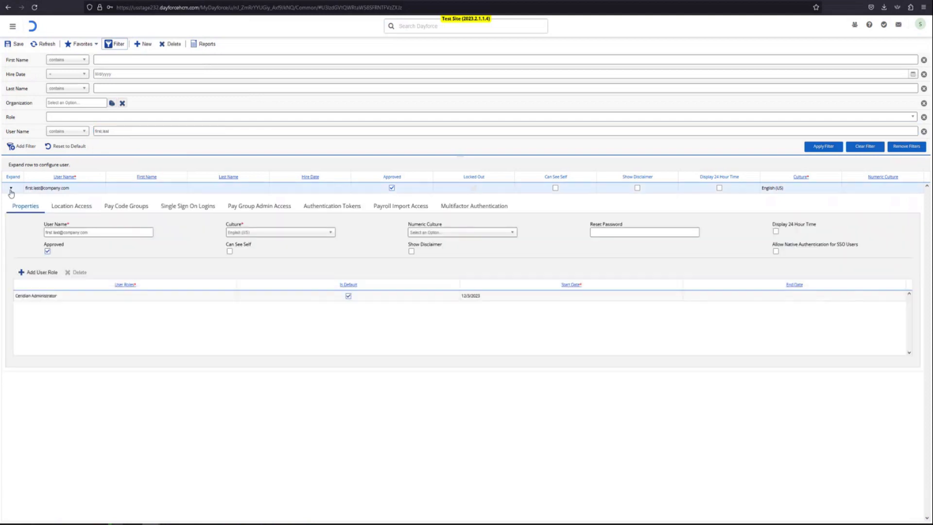
Step: Open the top-right profile avatar menu showing roles, Profile, About and Logout
left_click(919, 30)
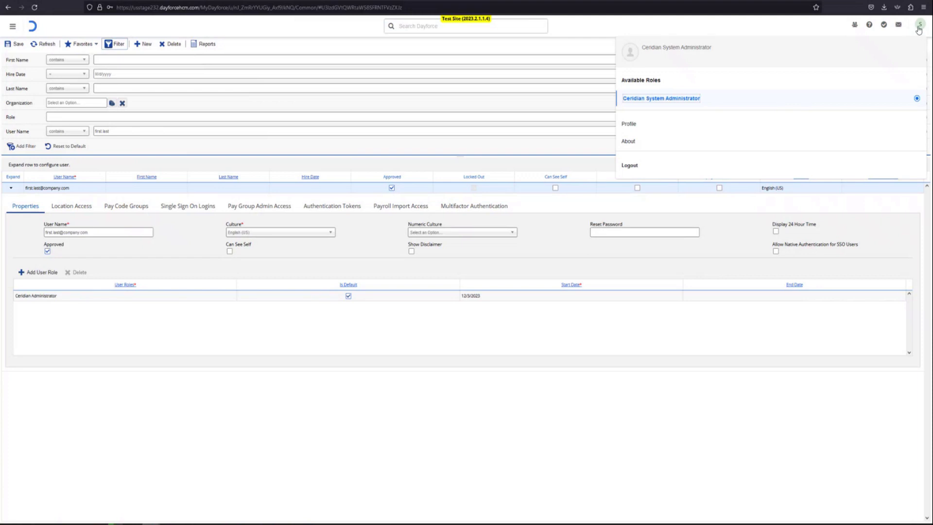